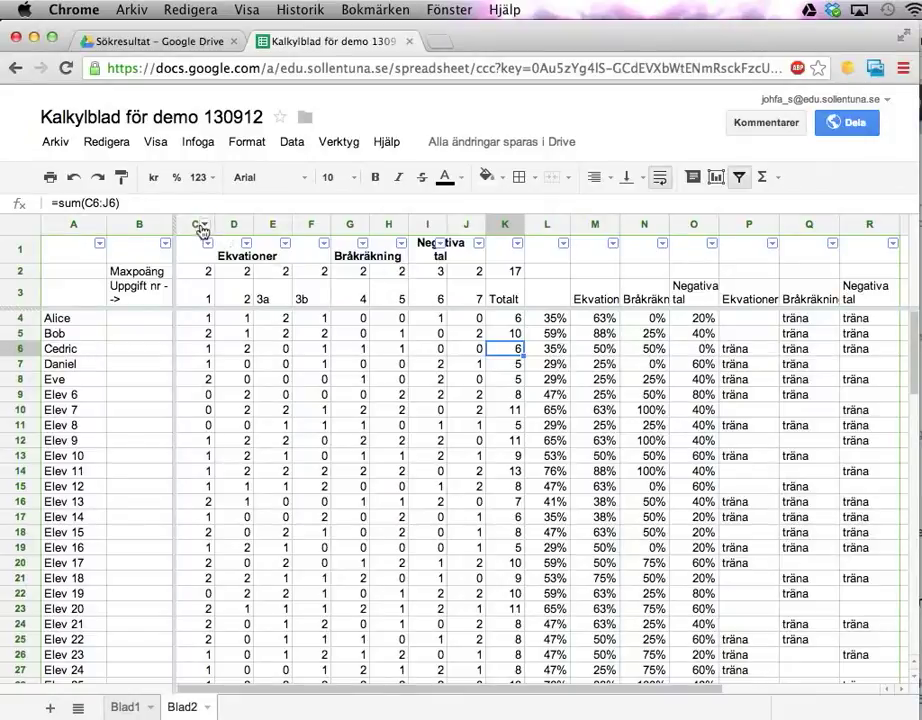
pyautogui.moveTo(197, 226); pyautogui.dragTo(318, 235)
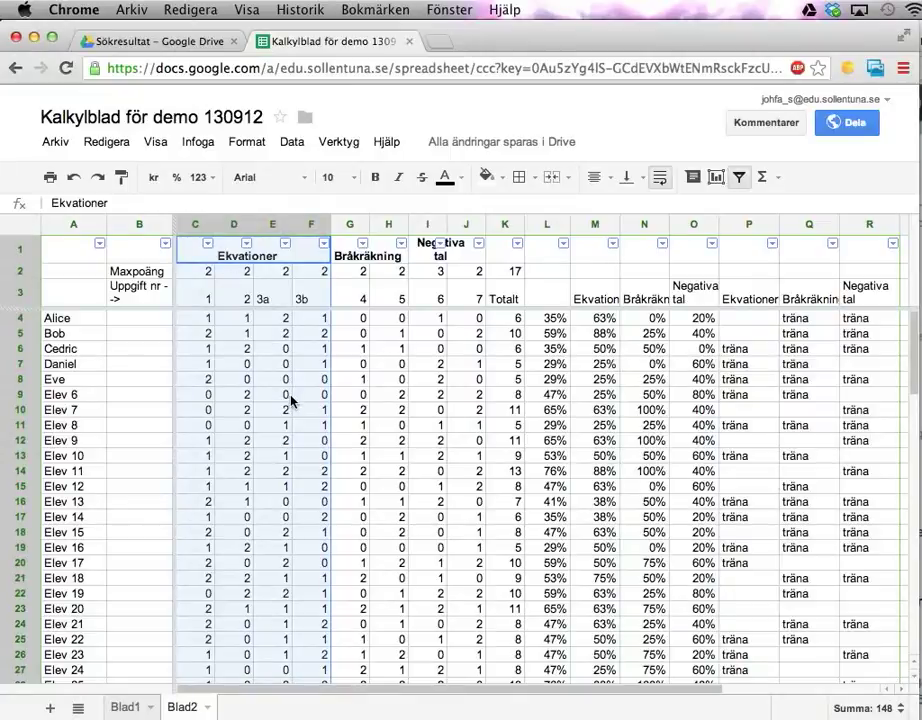
pyautogui.click(262, 478)
pyautogui.moveTo(352, 225); pyautogui.dragTo(471, 224)
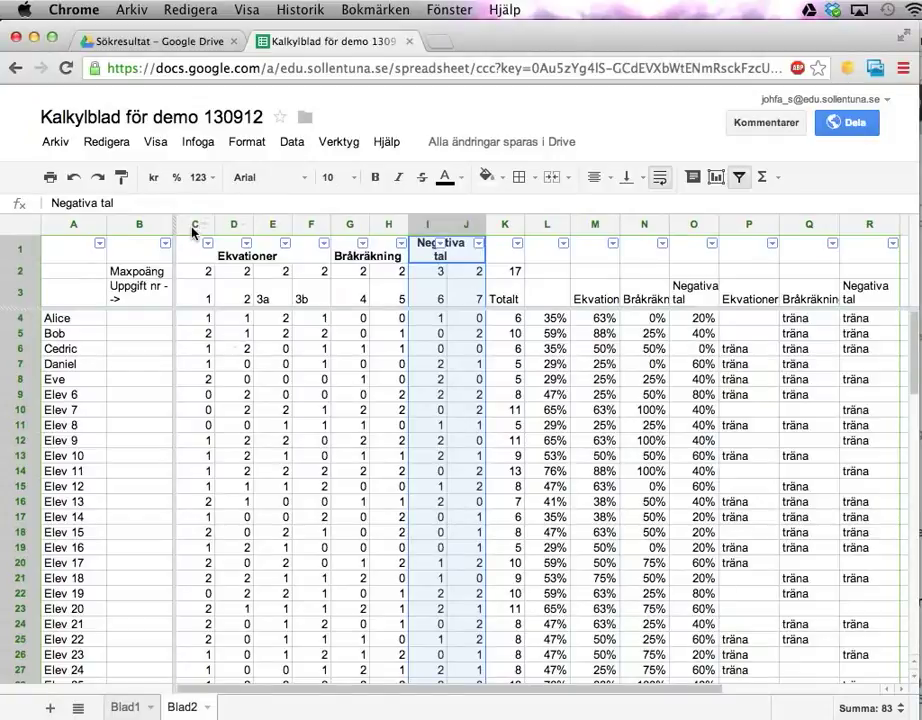
# Add left and right borders around the Ekvationer column group, columns C to F.
pyautogui.moveTo(192, 226); pyautogui.dragTo(316, 226)
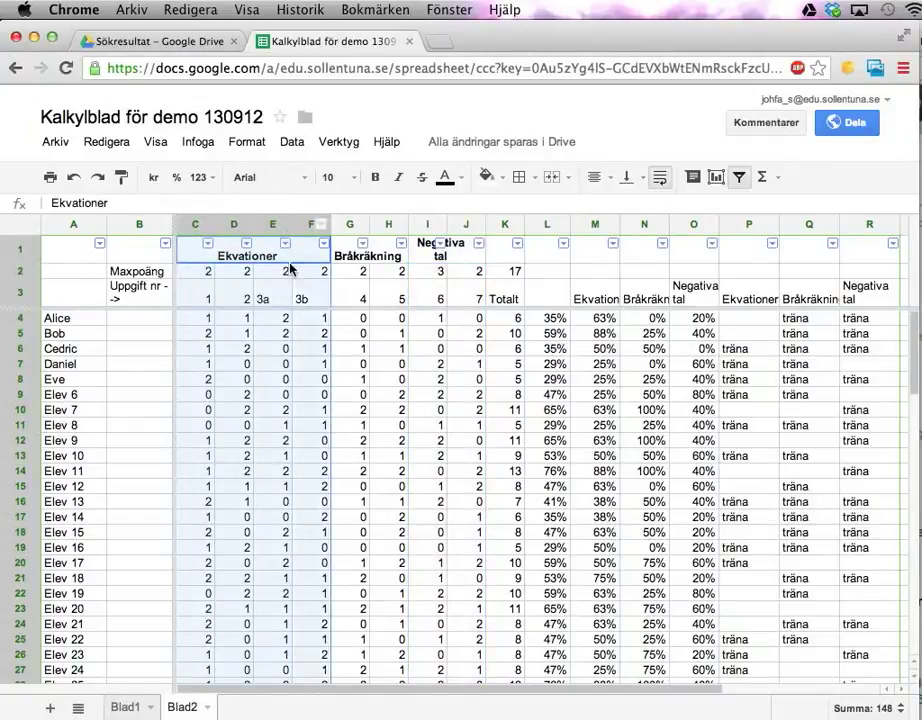
pyautogui.click(524, 177)
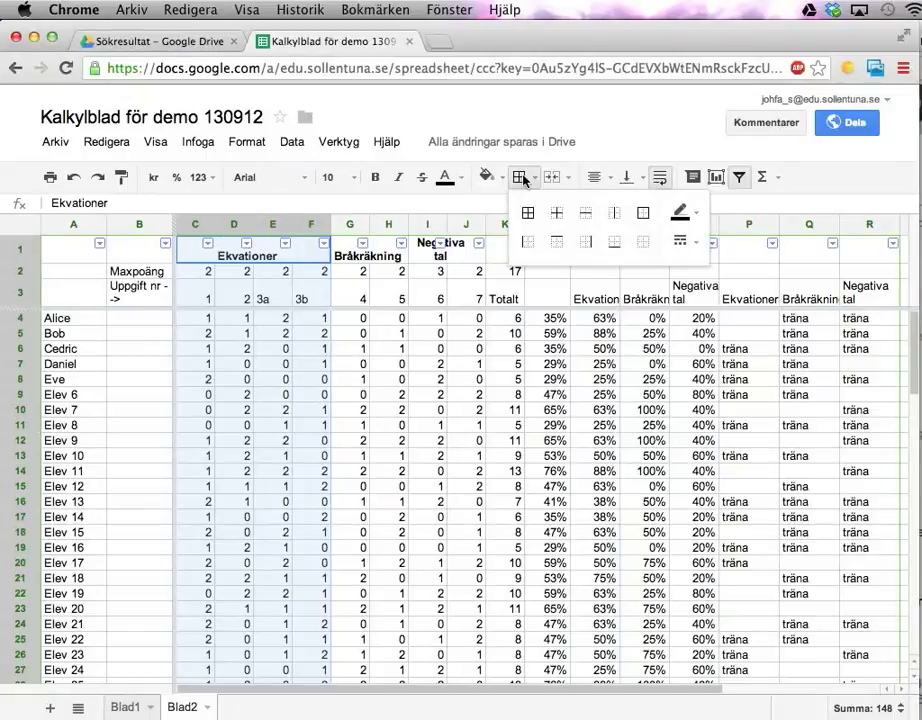
pyautogui.click(528, 243)
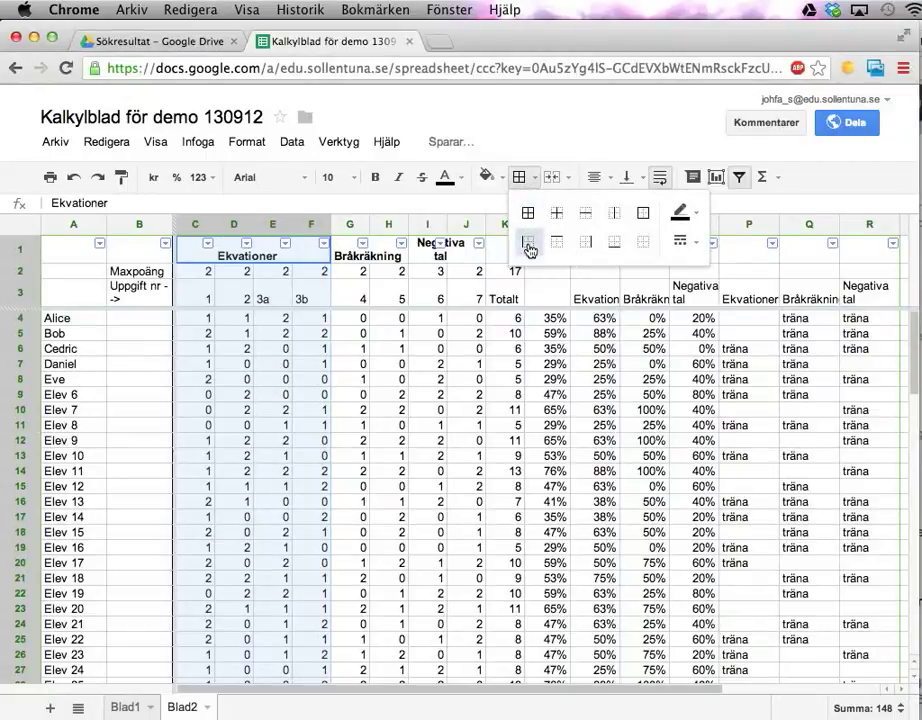
pyautogui.click(591, 243)
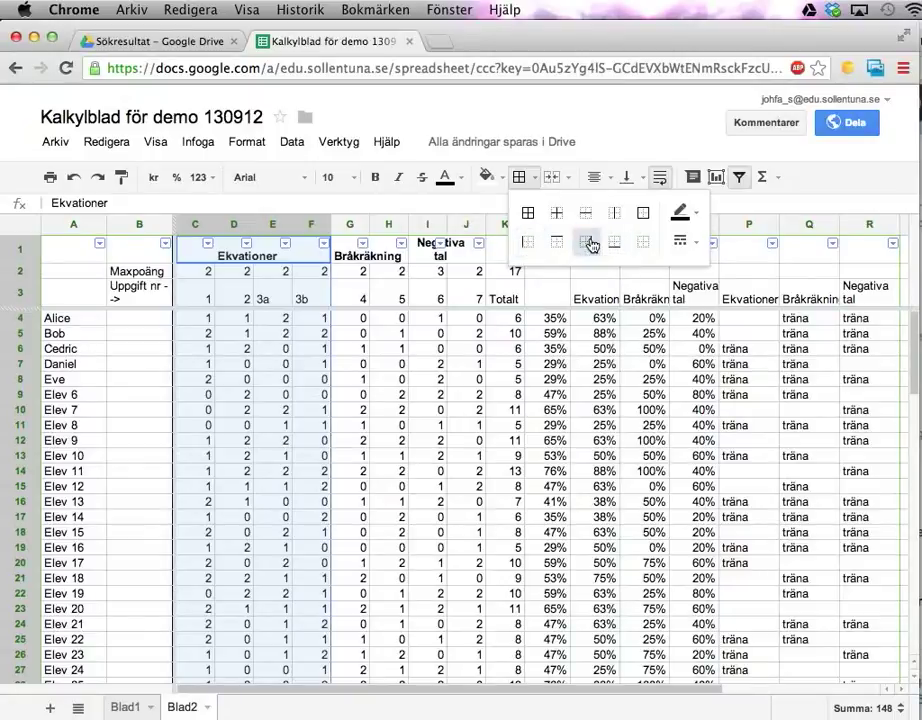
pyautogui.click(270, 366)
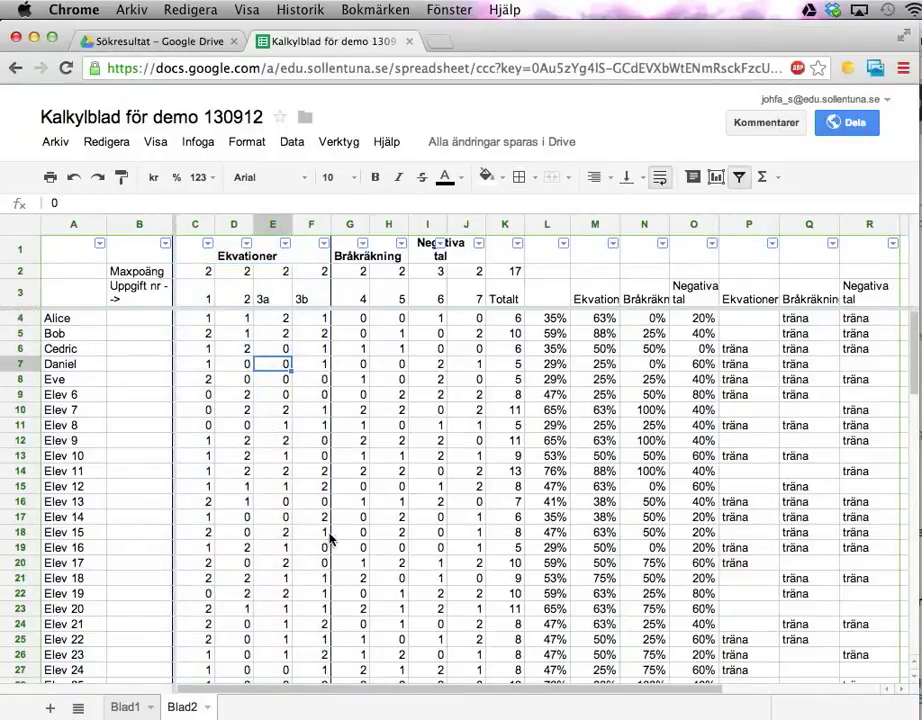
# Add a right border to column H and column J to separate the Bråkräkning and Negativa tal groups.
pyautogui.click(387, 224)
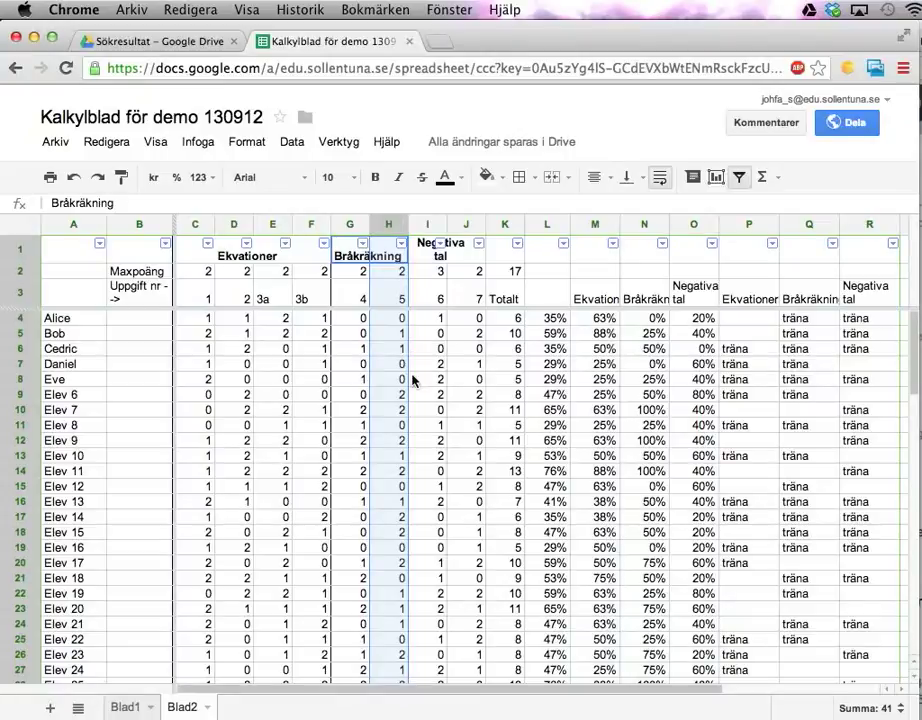
pyautogui.click(521, 177)
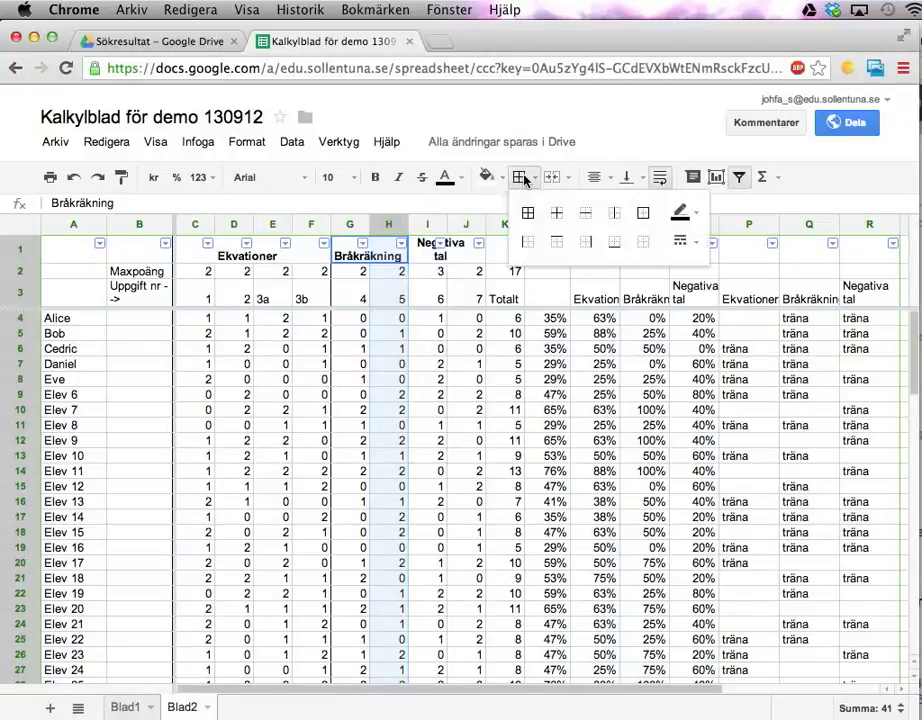
pyautogui.click(590, 242)
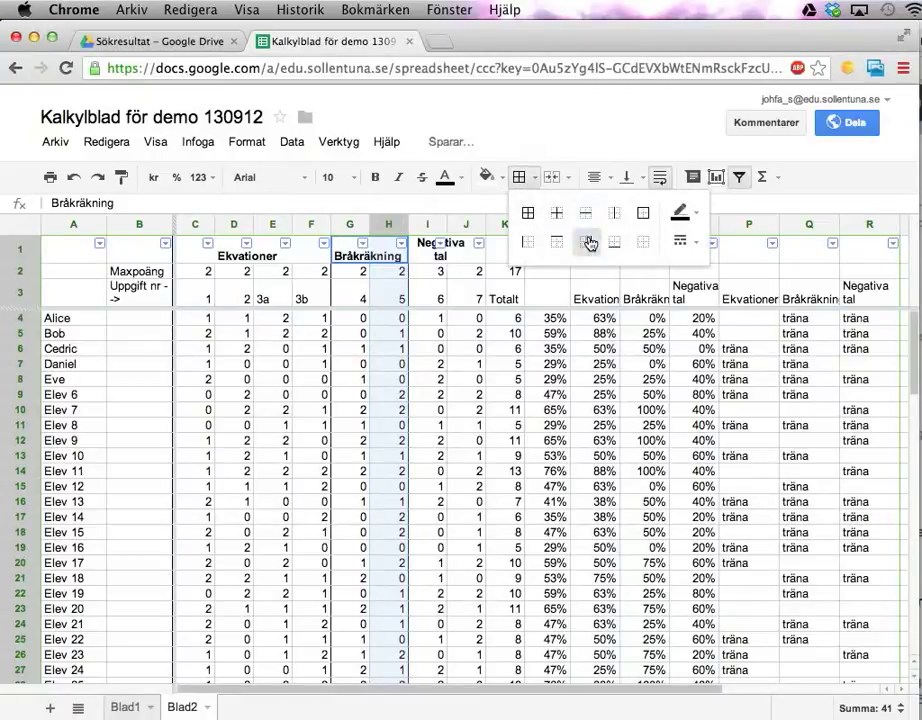
pyautogui.click(465, 224)
pyautogui.click(521, 177)
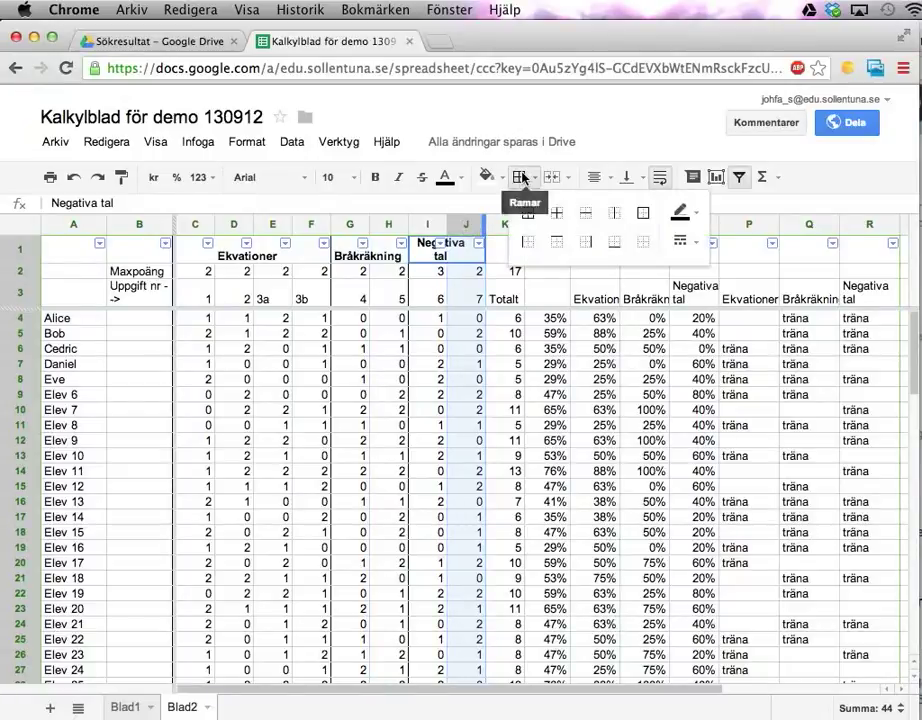
pyautogui.click(395, 425)
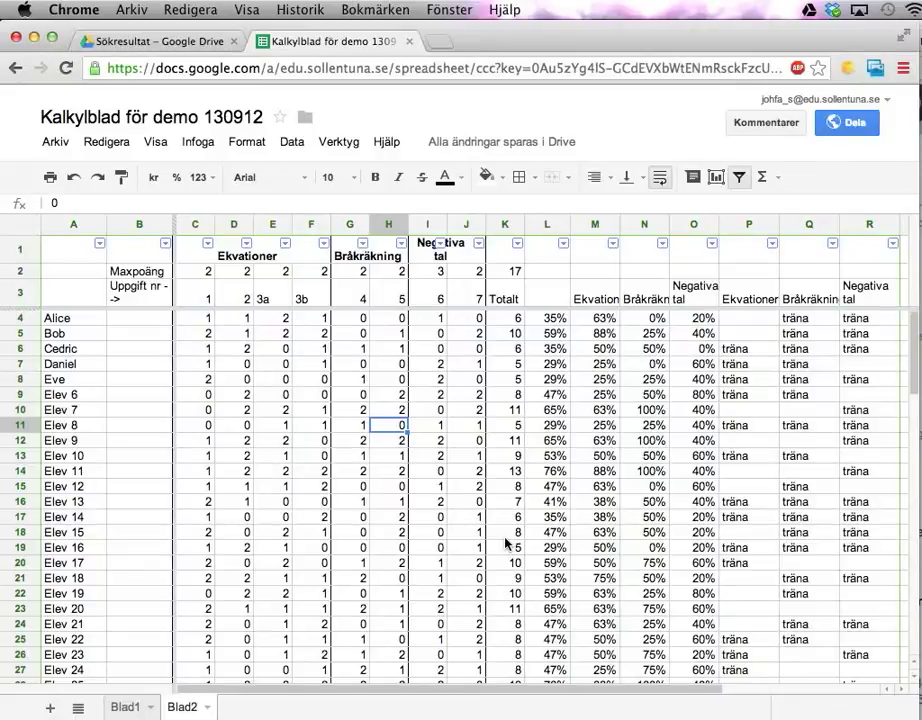
# Make the total columns K and L and the student name column A bold.
pyautogui.click(503, 224)
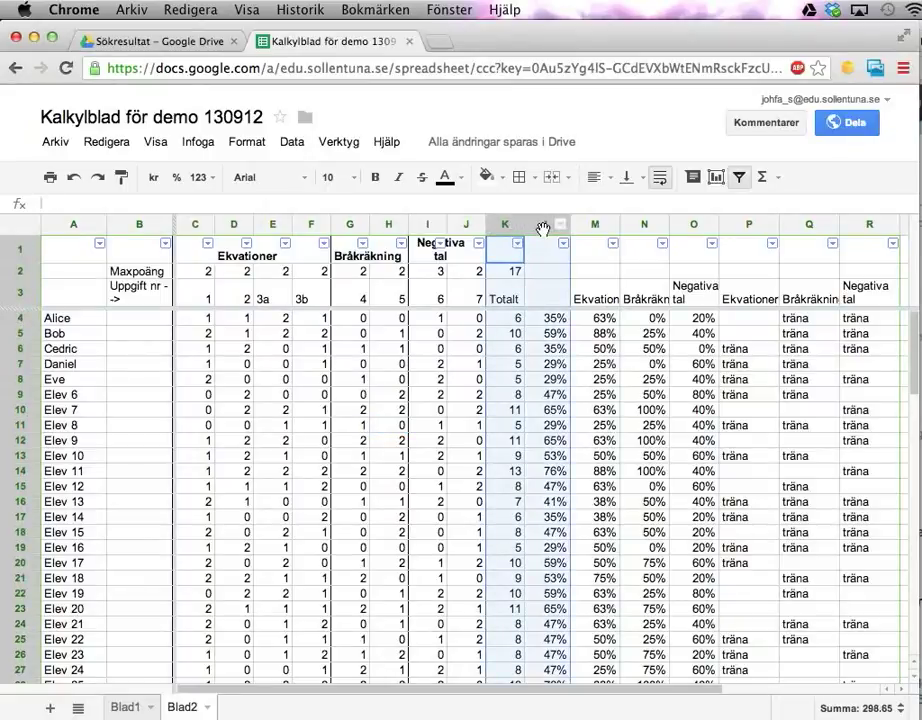
pyautogui.click(376, 178)
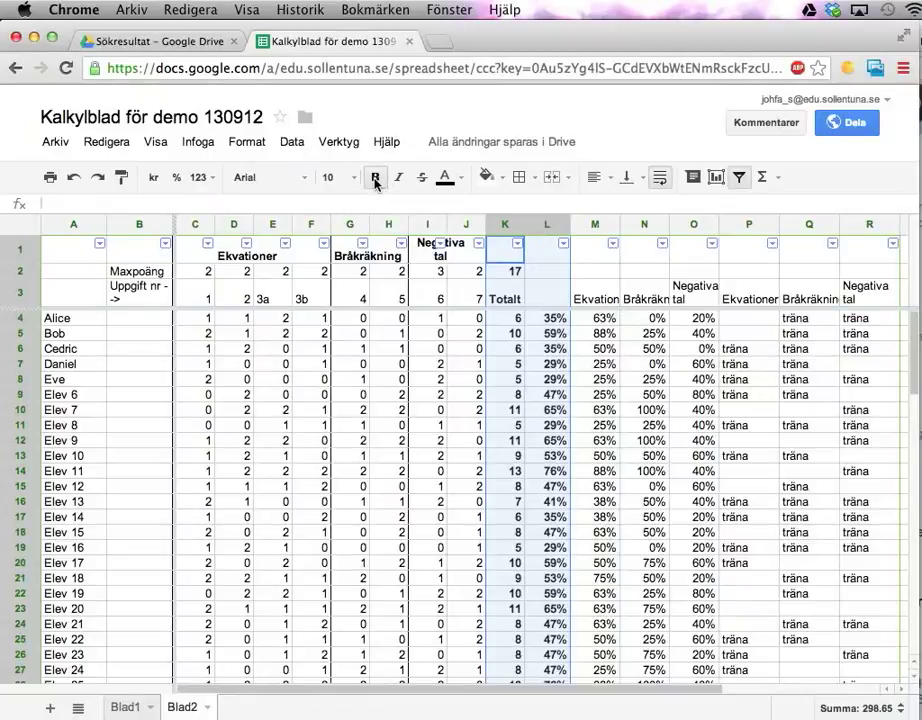
pyautogui.click(433, 379)
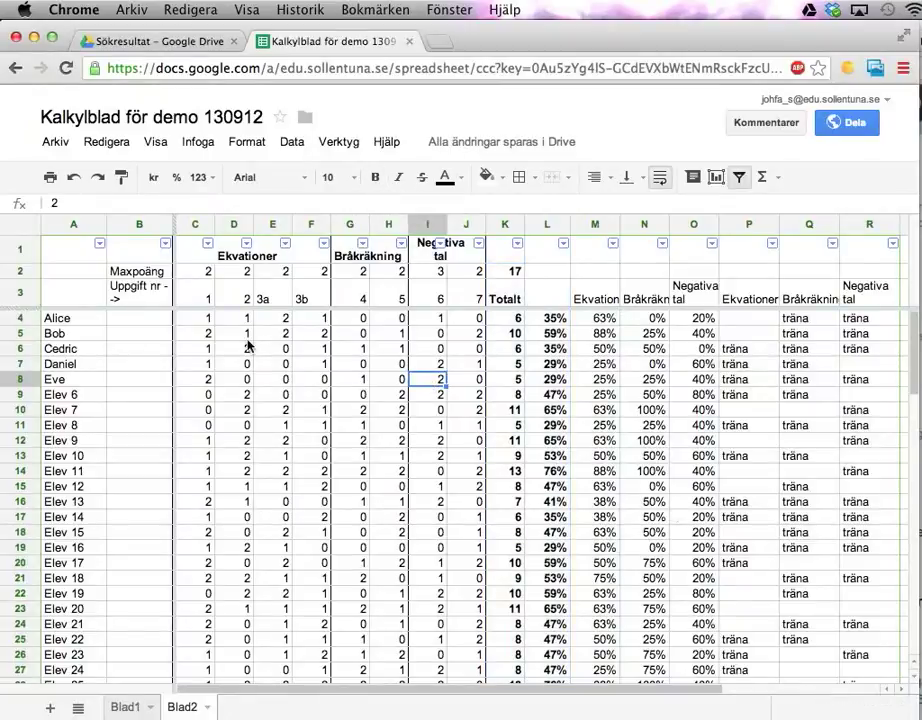
pyautogui.click(76, 225)
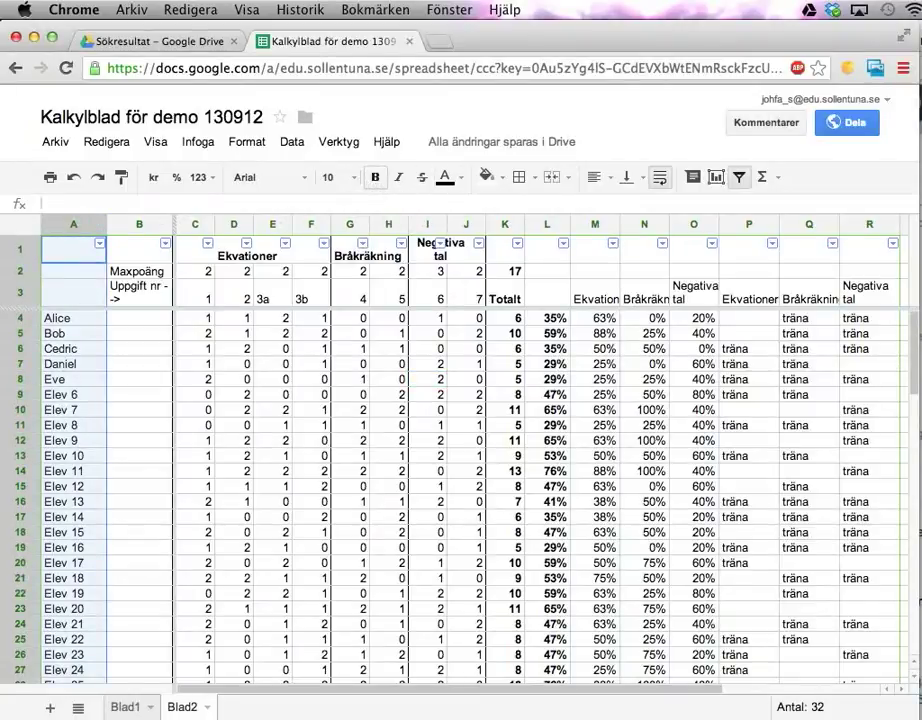
pyautogui.click(376, 178)
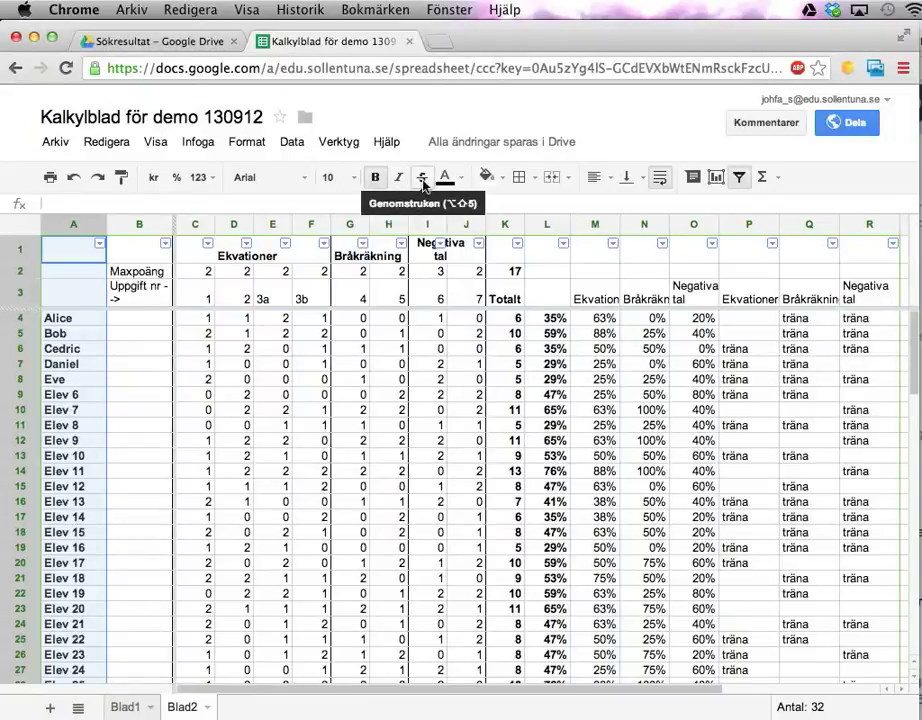
pyautogui.click(107, 145)
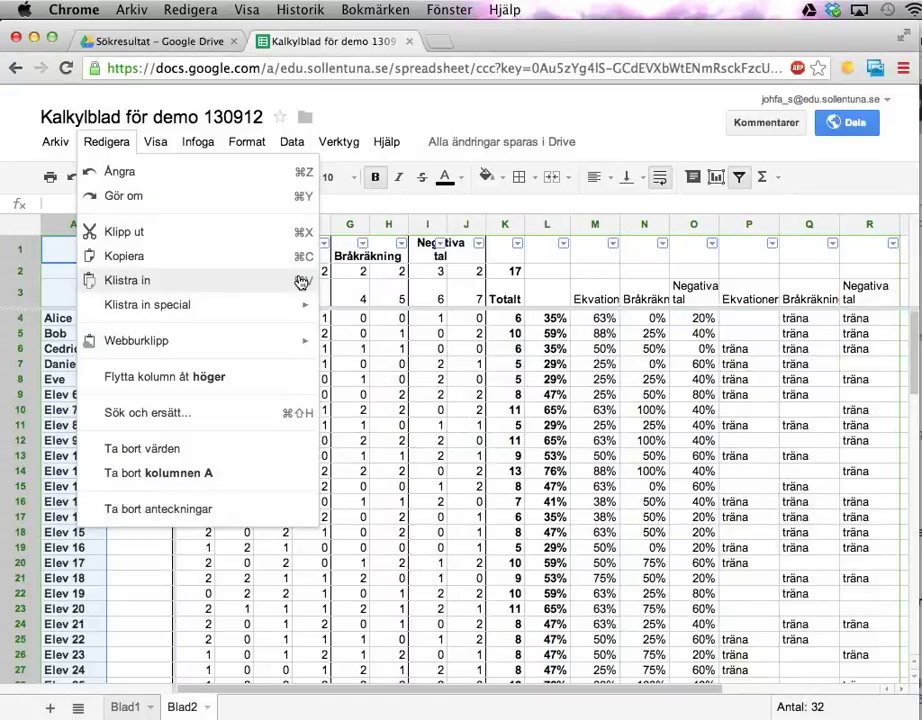
pyautogui.click(508, 320)
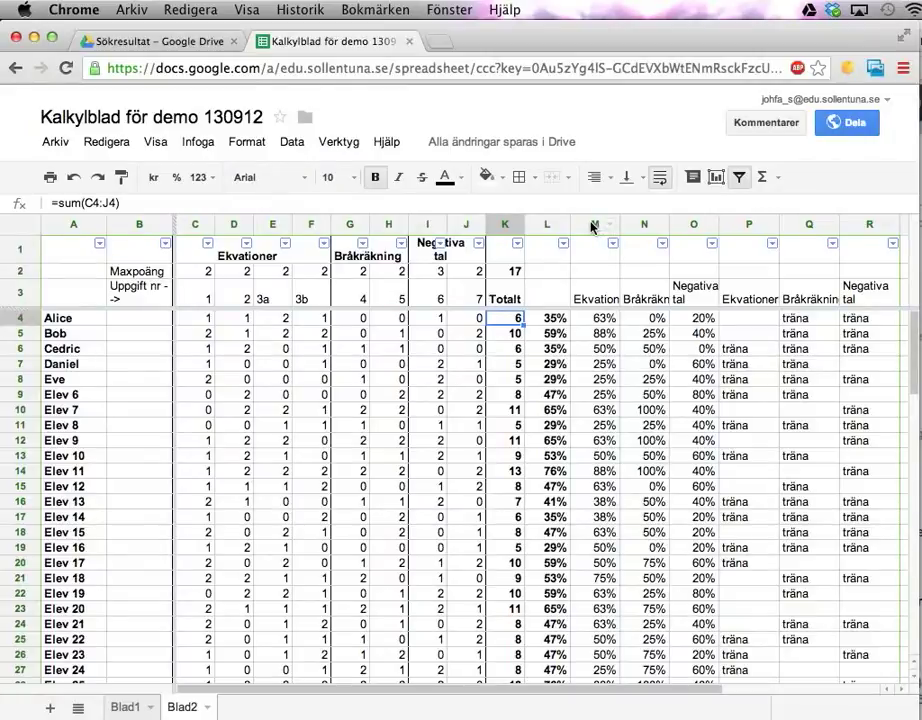
# Fill the percentage columns M to O with a cyan background.
pyautogui.moveTo(592, 227); pyautogui.dragTo(684, 232)
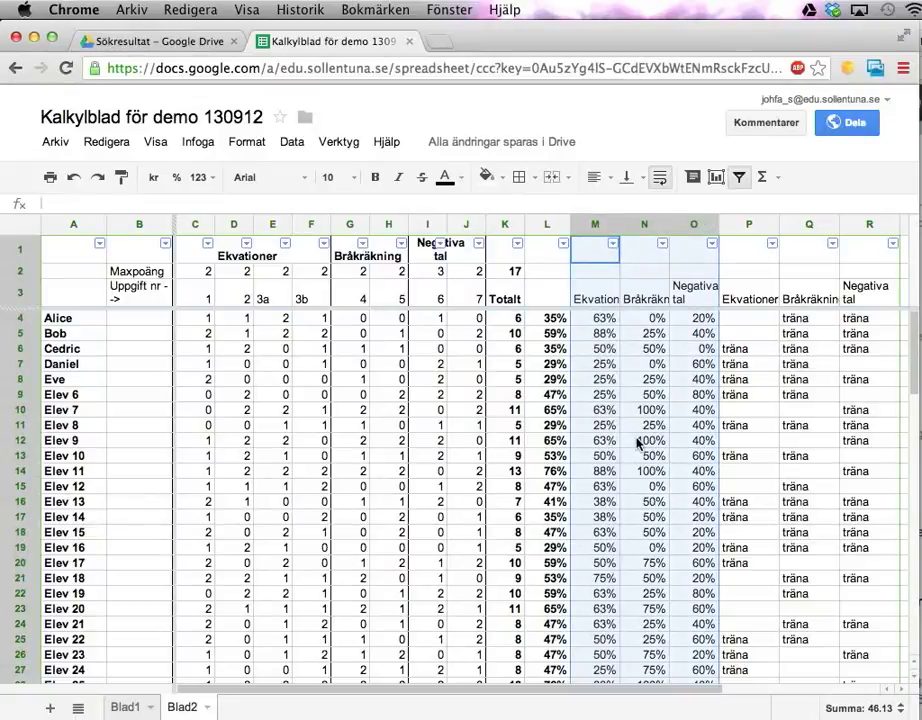
pyautogui.click(488, 178)
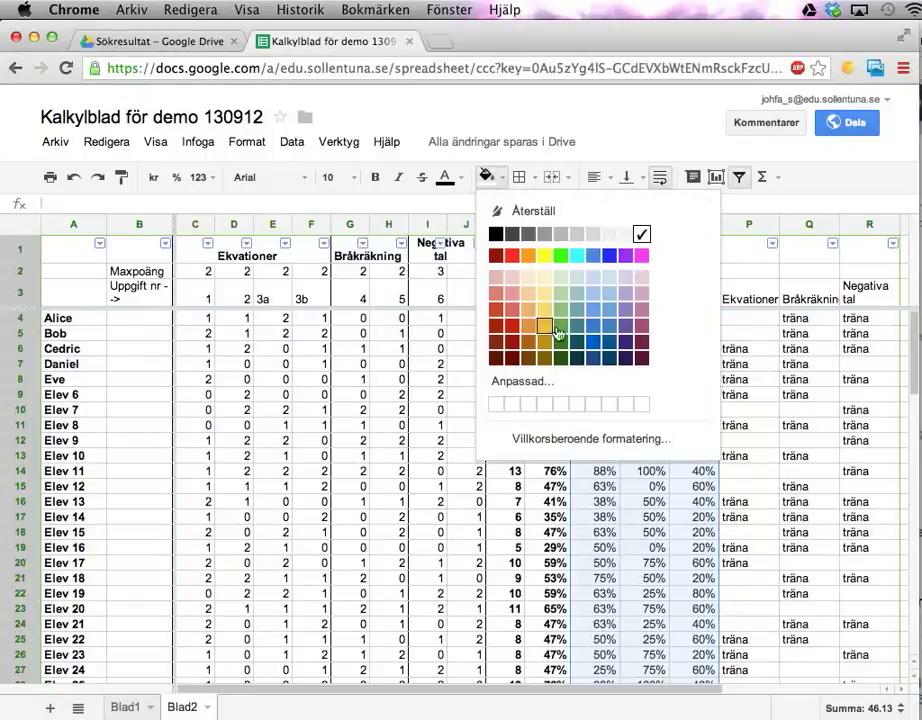
pyautogui.click(580, 259)
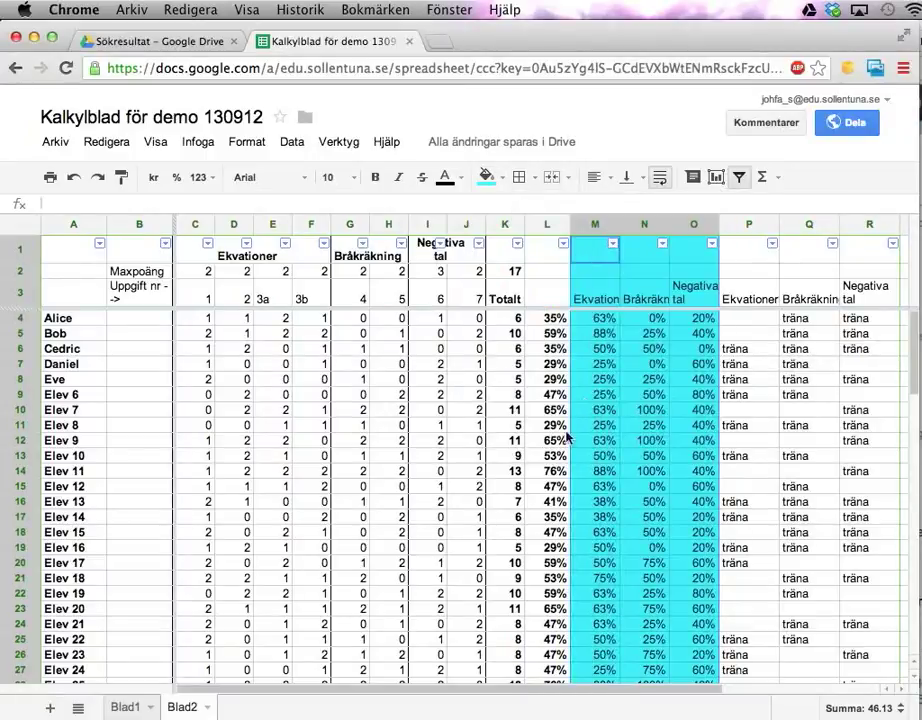
pyautogui.click(547, 440)
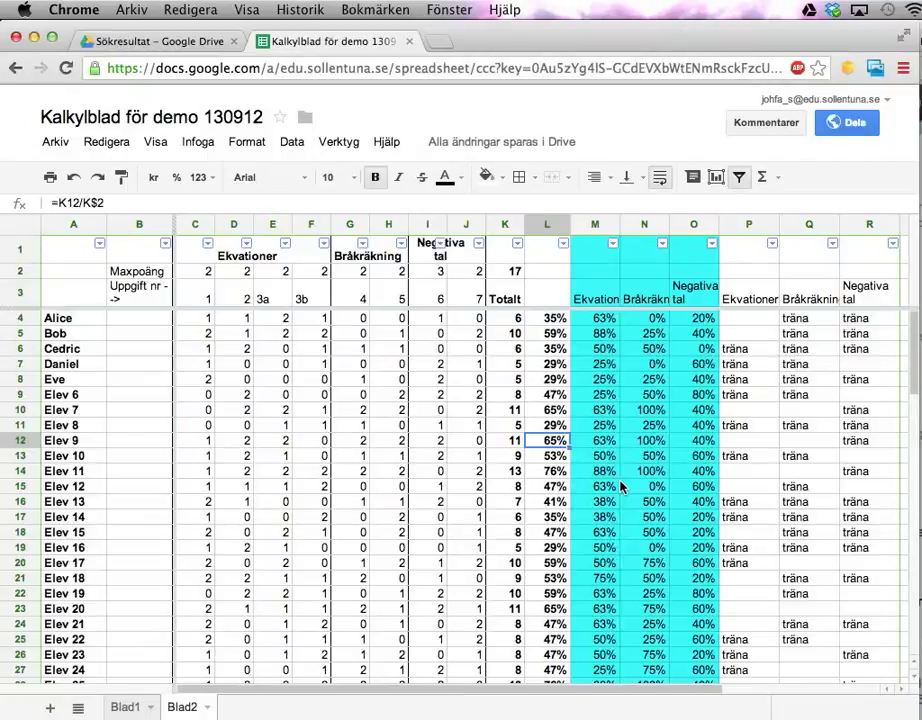
# Fill the "träna" columns P to R with a light yellow background.
pyautogui.click(760, 224)
pyautogui.moveTo(768, 229); pyautogui.dragTo(860, 220)
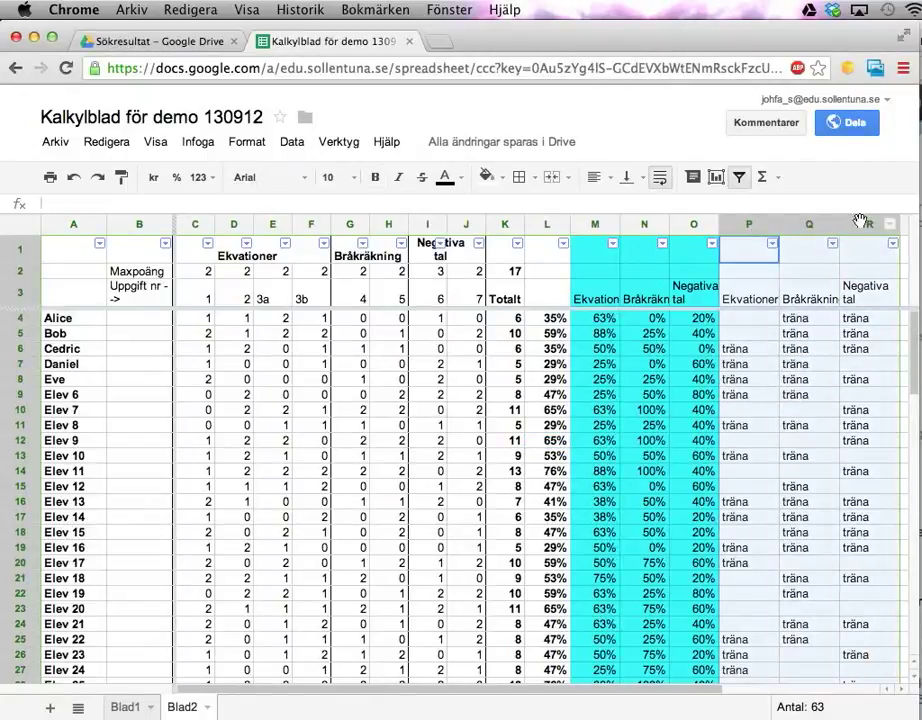
pyautogui.click(483, 179)
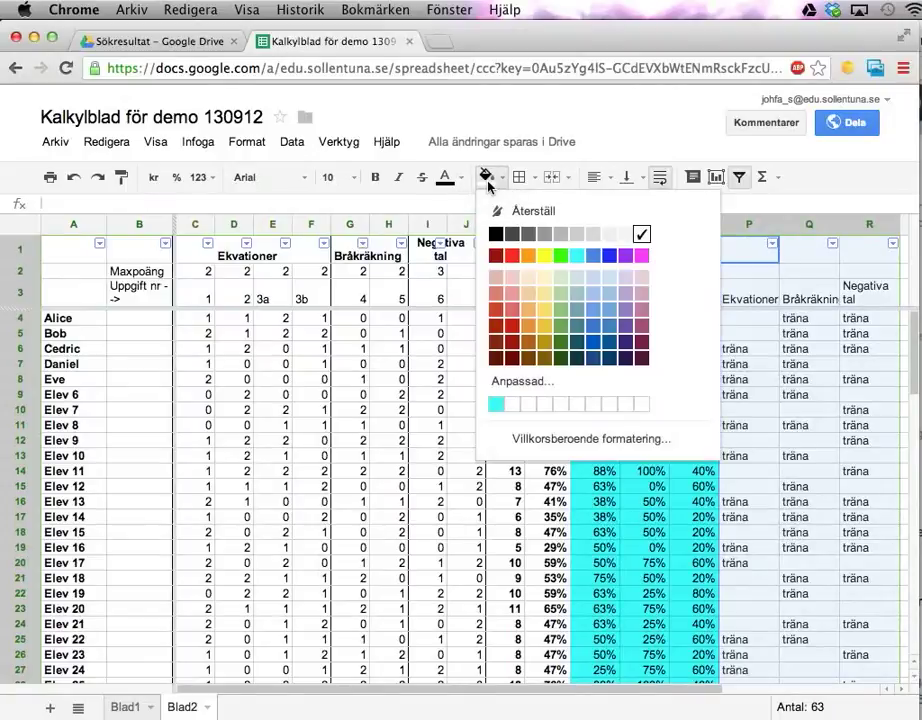
pyautogui.click(548, 280)
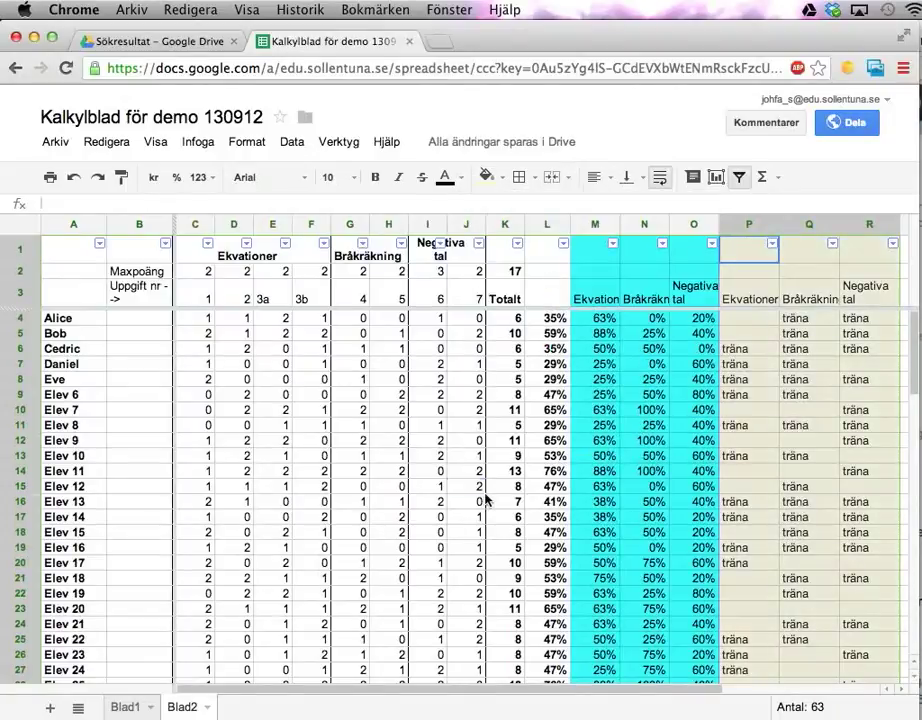
pyautogui.click(466, 486)
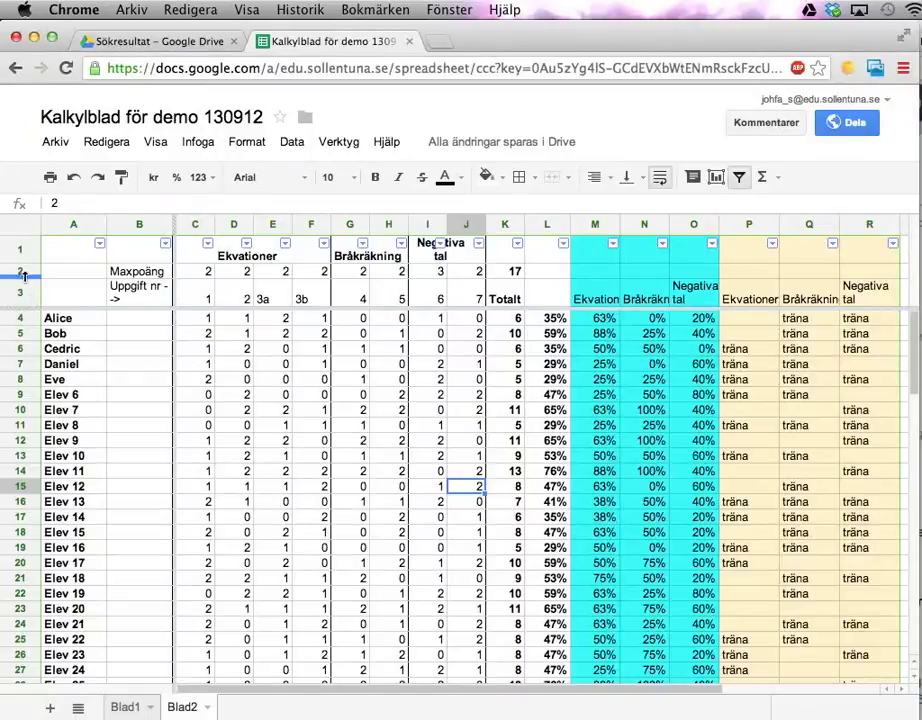
# Make row 2 taller and center the header cells B1:R3 horizontally.
pyautogui.moveTo(27, 279); pyautogui.dragTo(25, 297)
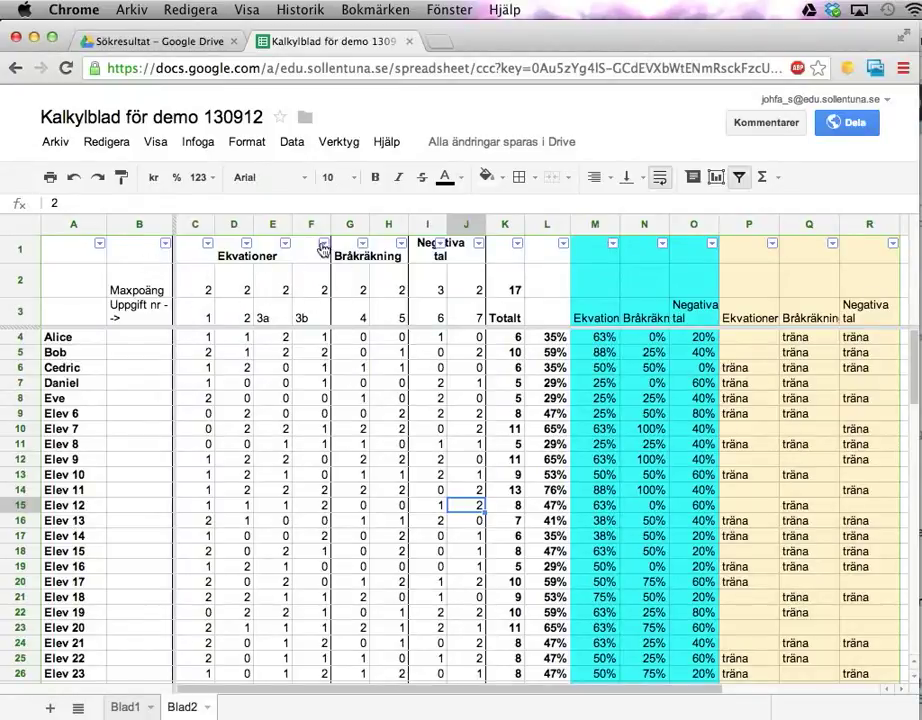
pyautogui.moveTo(291, 258); pyautogui.dragTo(446, 262)
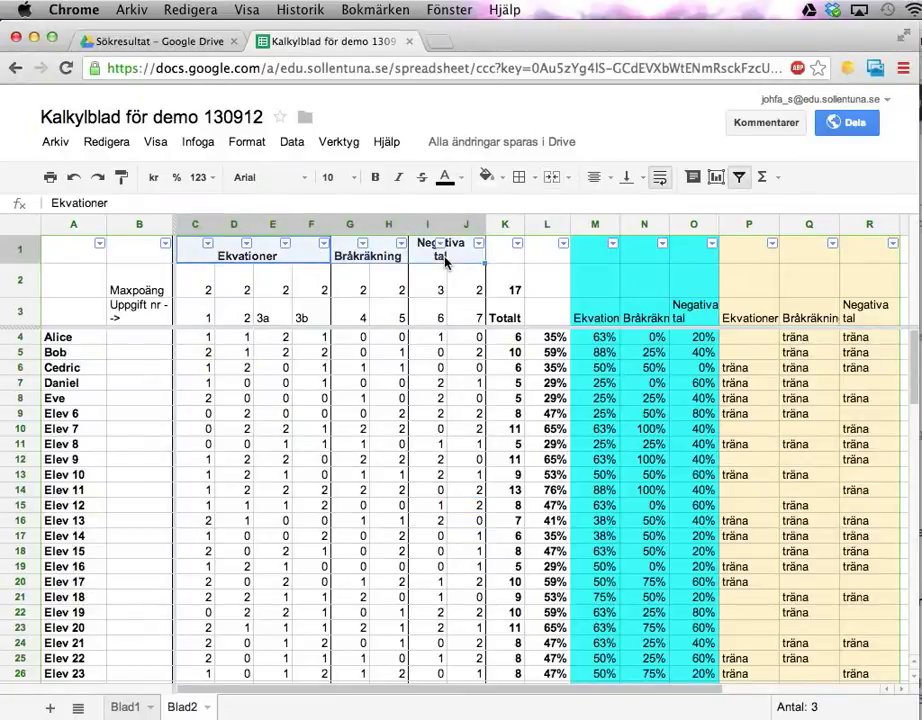
pyautogui.moveTo(128, 255); pyautogui.dragTo(846, 324)
pyautogui.click(595, 177)
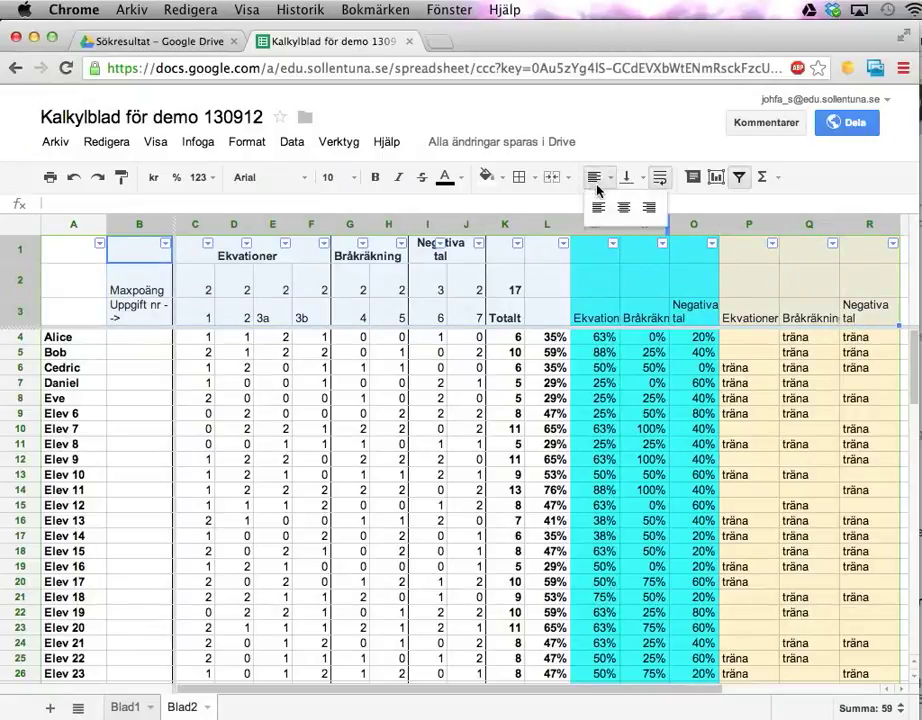
pyautogui.click(624, 208)
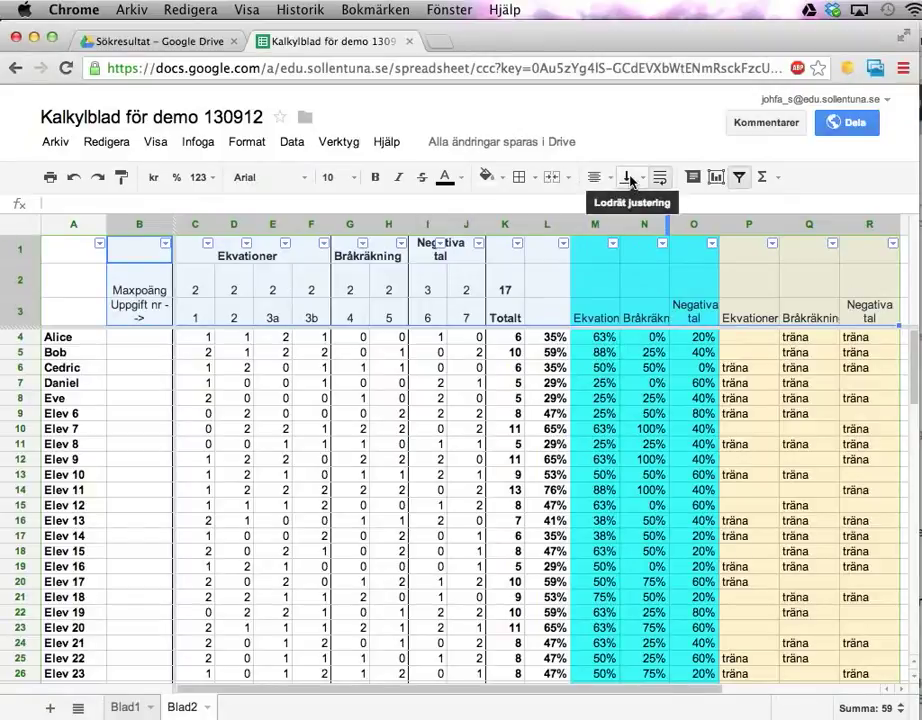
# Align the header cells B1:R3 vertically to the middle.
pyautogui.click(631, 180)
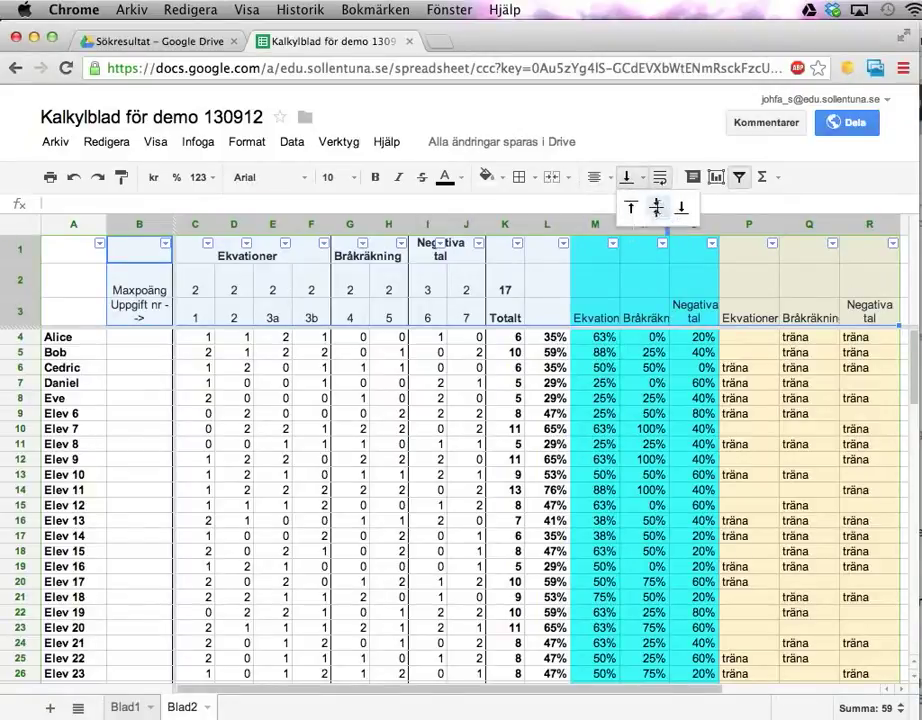
pyautogui.click(657, 210)
pyautogui.click(422, 313)
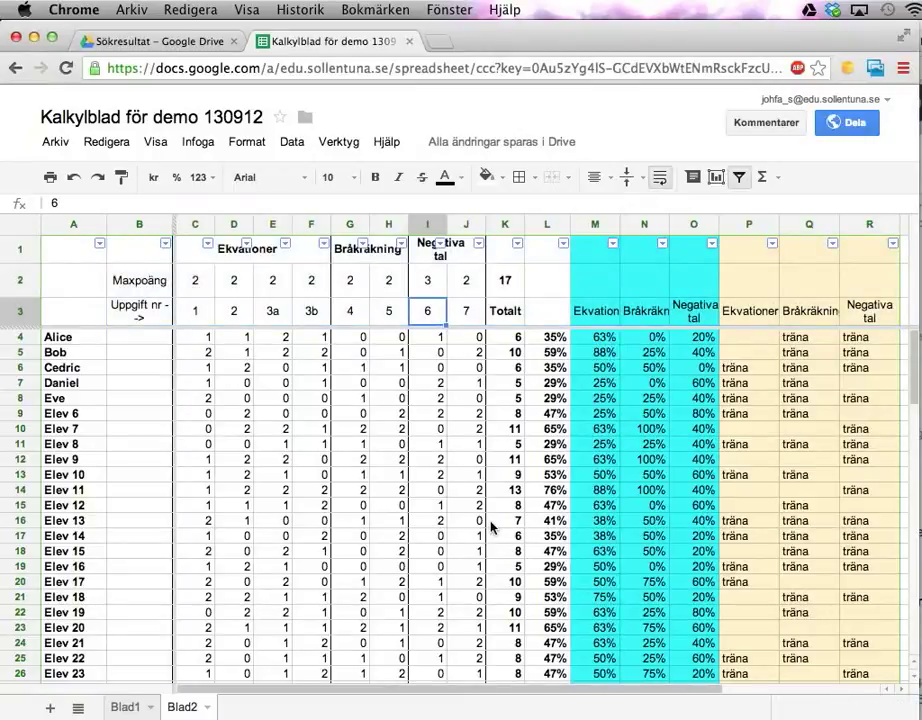
# Turn off the filter on the results table.
pyautogui.click(563, 243)
pyautogui.click(563, 243)
pyautogui.click(743, 180)
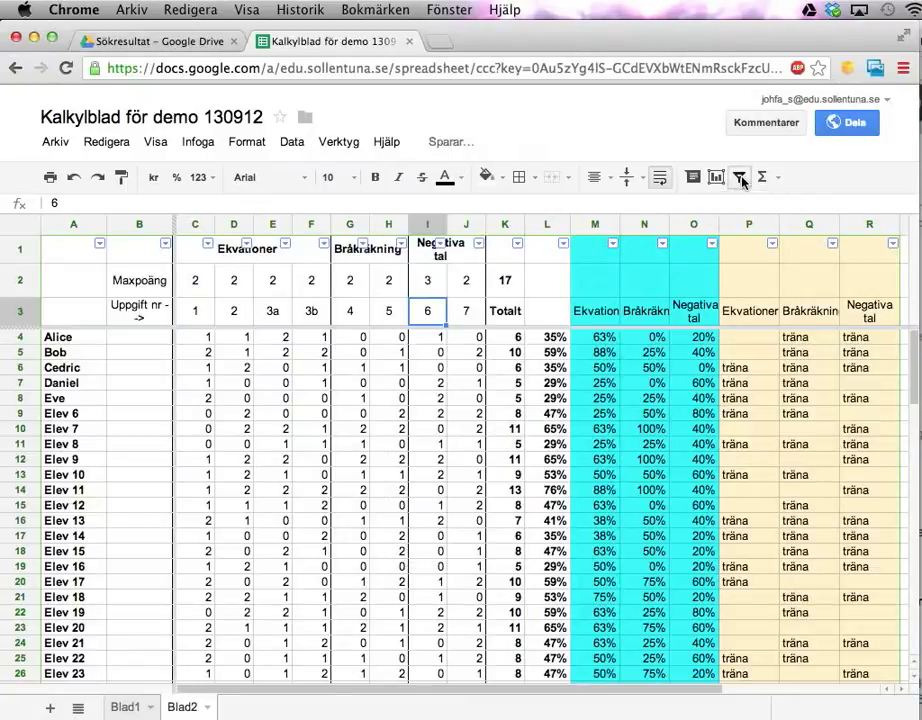